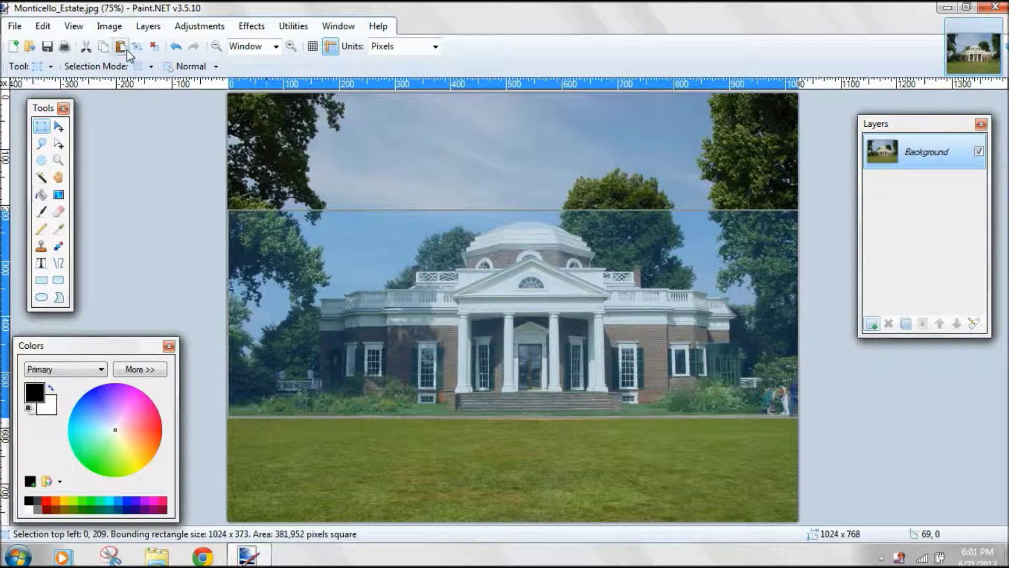
# Flip the selected house section down over the lawn as a squashed reflection of 1024 x 189 pixels and deselect it.
pyautogui.press('m')
pyautogui.moveTo(513, 210); pyautogui.dragTo(545, 520)
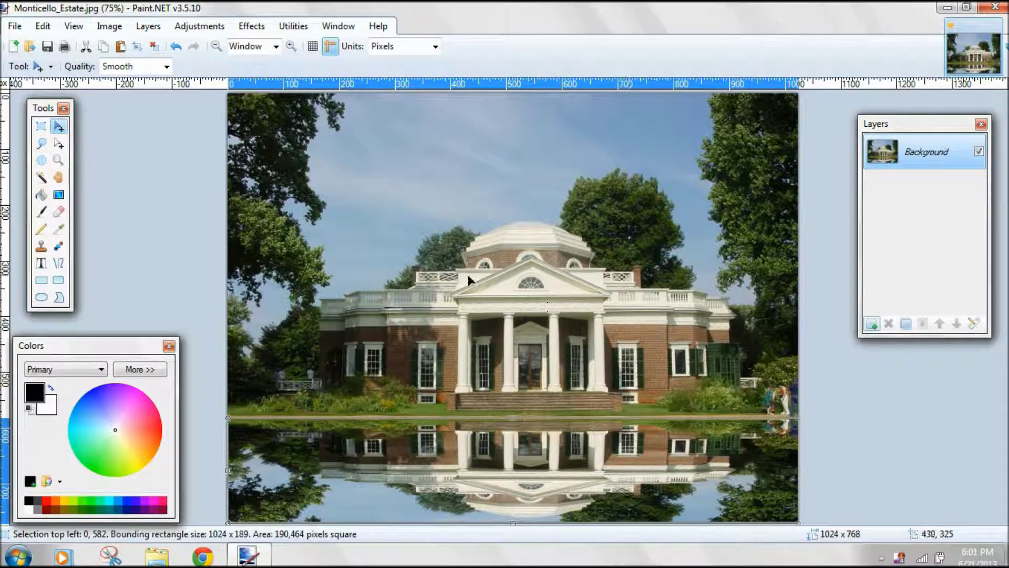
pyautogui.click(155, 47)
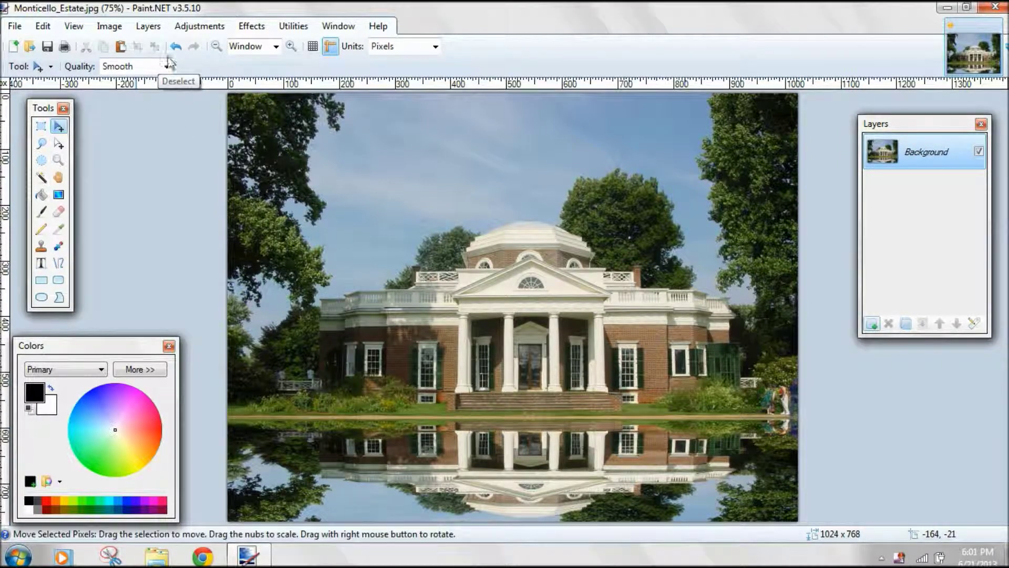
# Add a new layer above the photo and set the Paintbrush to a width of 5 with white as primary color.
pyautogui.click(871, 324)
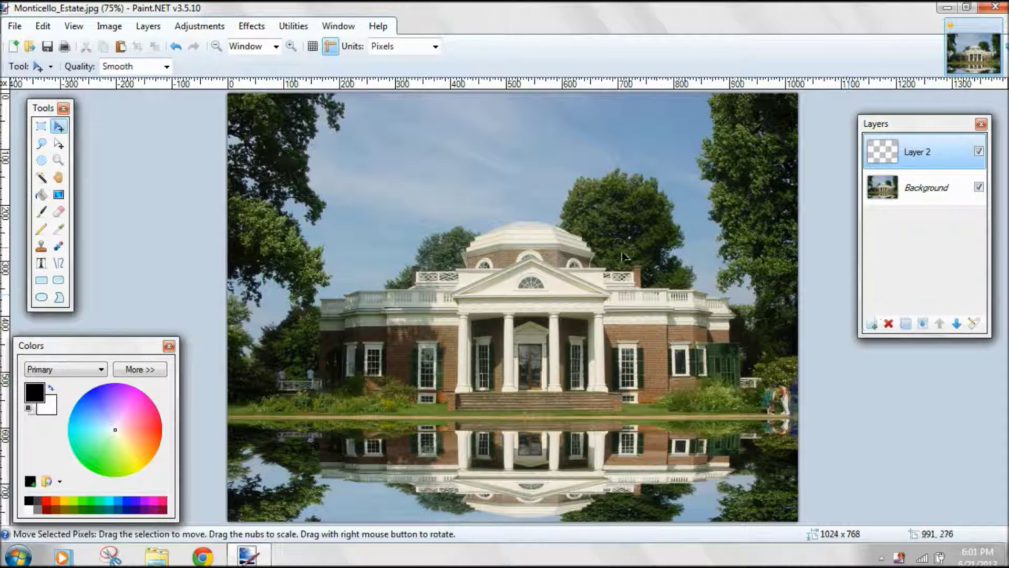
pyautogui.click(45, 213)
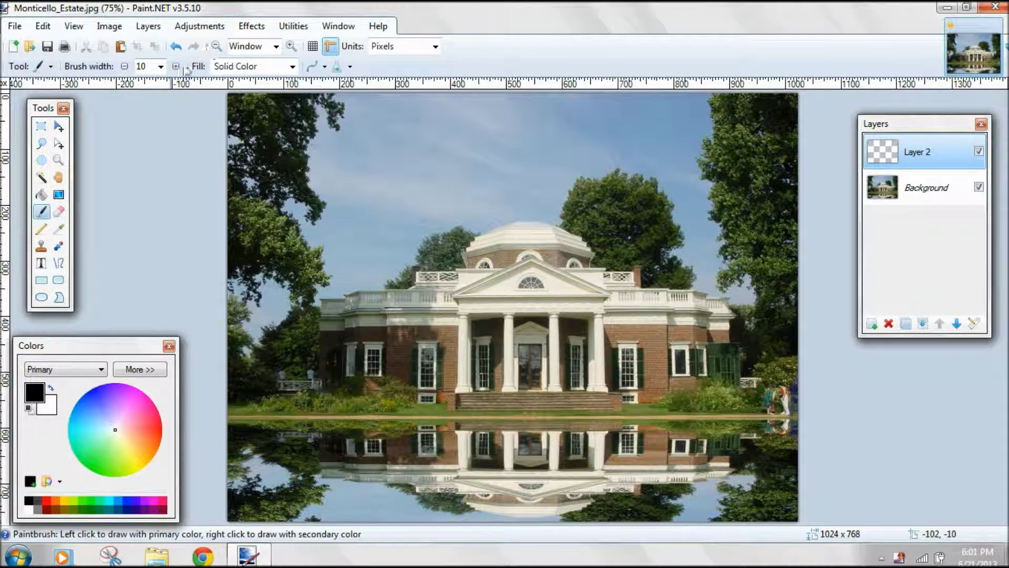
pyautogui.click(161, 66)
pyautogui.scroll(3, 173, 156)
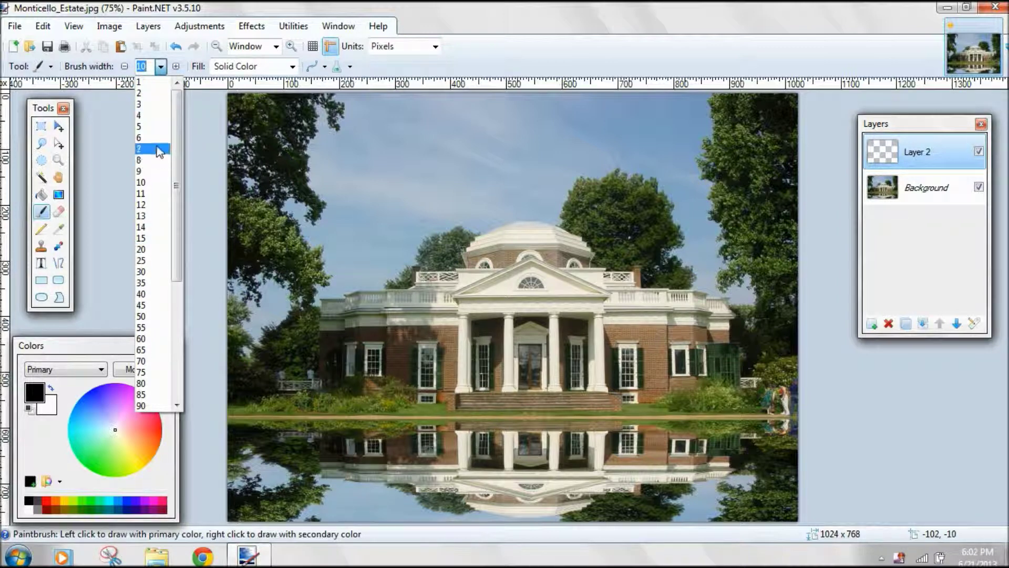
pyautogui.click(157, 127)
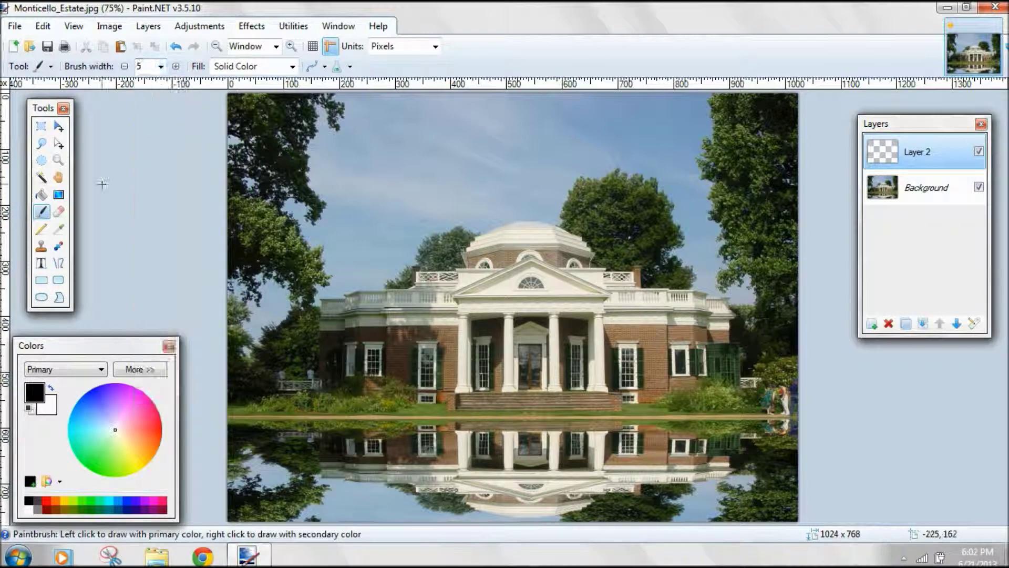
pyautogui.click(51, 388)
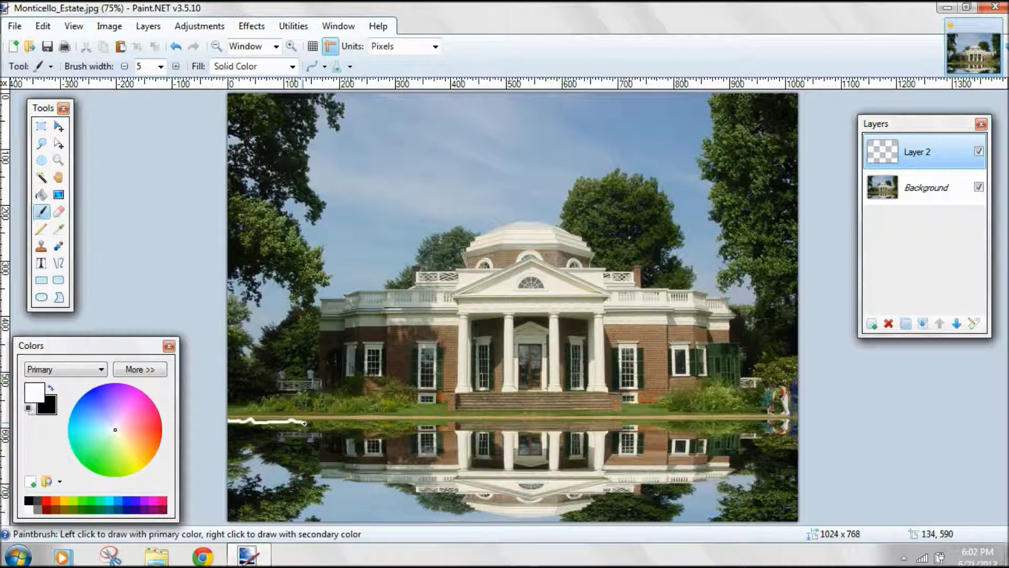
# Paint wavy, overlapping horizontal white lines across the whole reflection area, denser near the shoreline and looser toward the lower edge.
pyautogui.moveTo(362, 426); pyautogui.dragTo(510, 425)
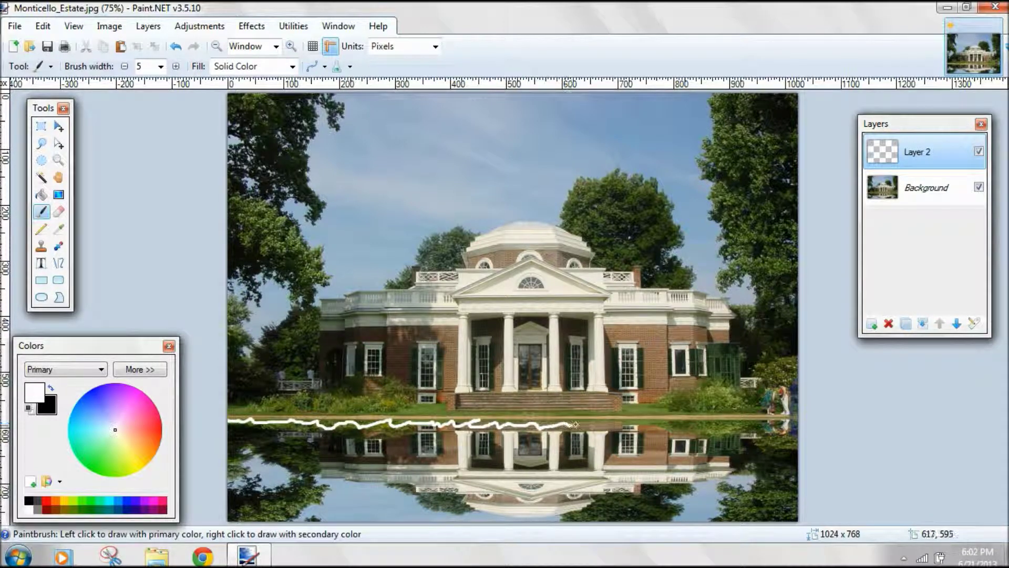
pyautogui.moveTo(592, 425); pyautogui.dragTo(627, 427)
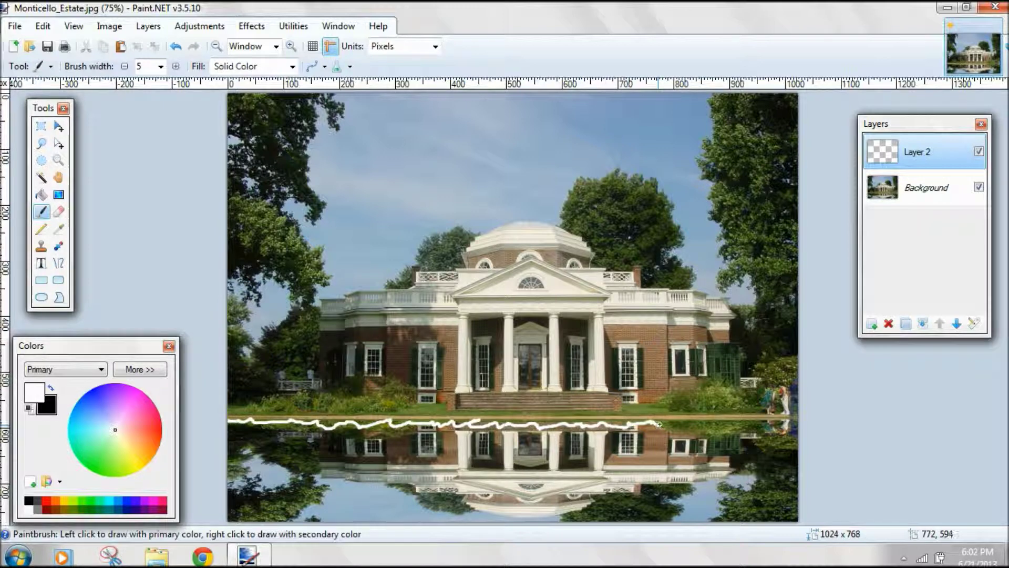
pyautogui.moveTo(759, 429); pyautogui.dragTo(787, 424)
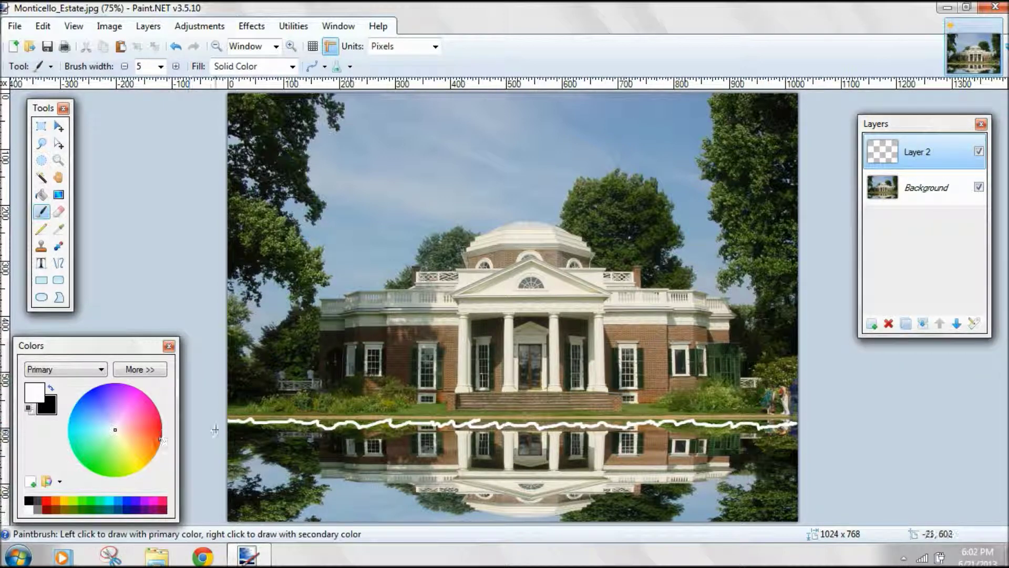
pyautogui.moveTo(242, 429); pyautogui.dragTo(258, 432)
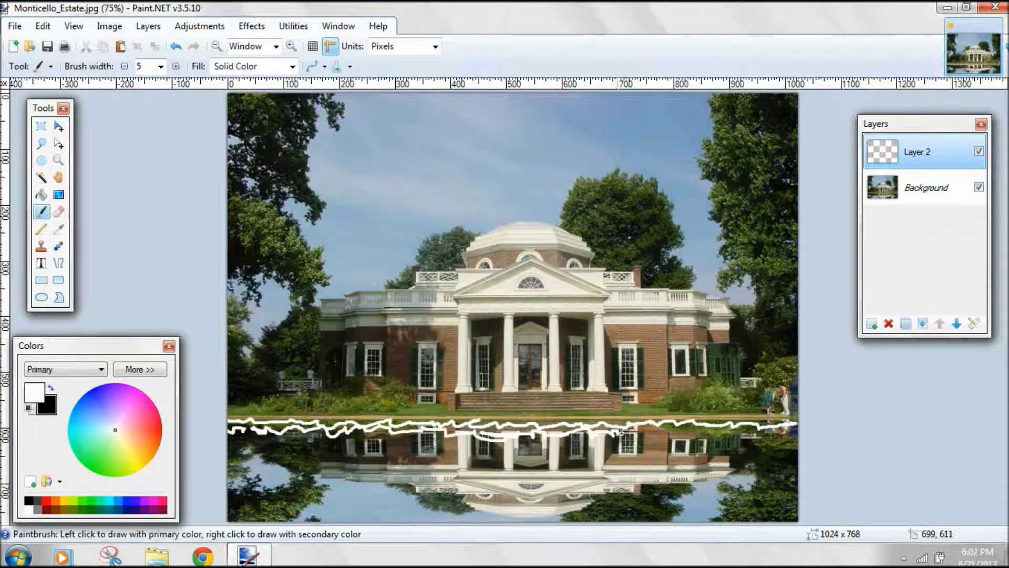
pyautogui.moveTo(640, 431); pyautogui.dragTo(771, 439)
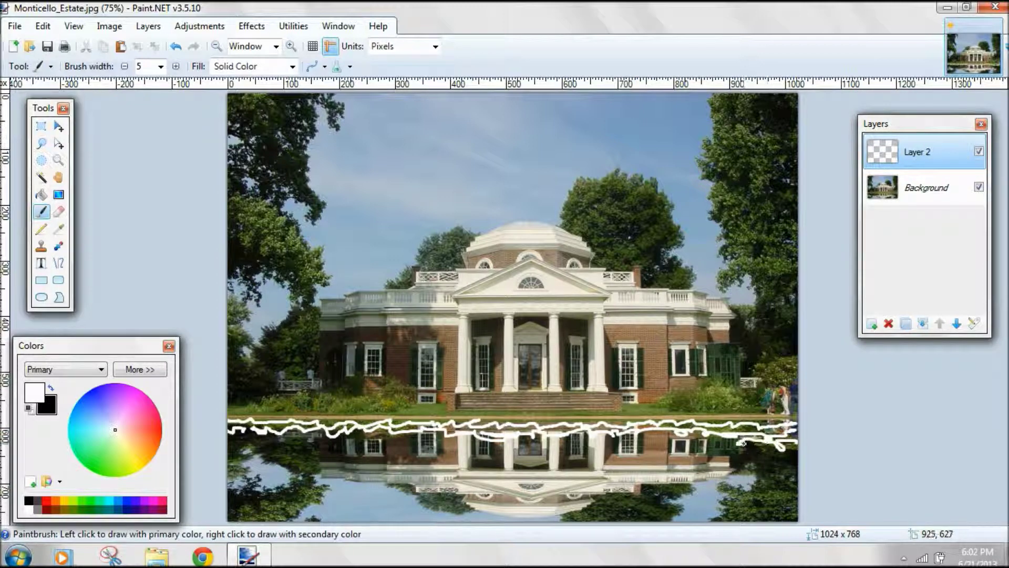
pyautogui.moveTo(678, 443); pyautogui.dragTo(520, 443)
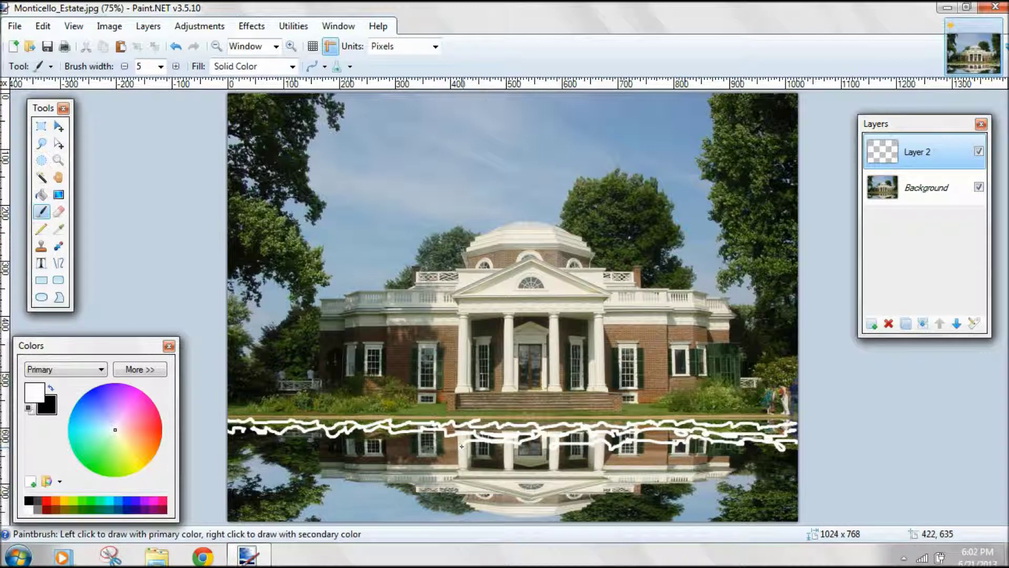
pyautogui.moveTo(387, 442); pyautogui.dragTo(291, 442)
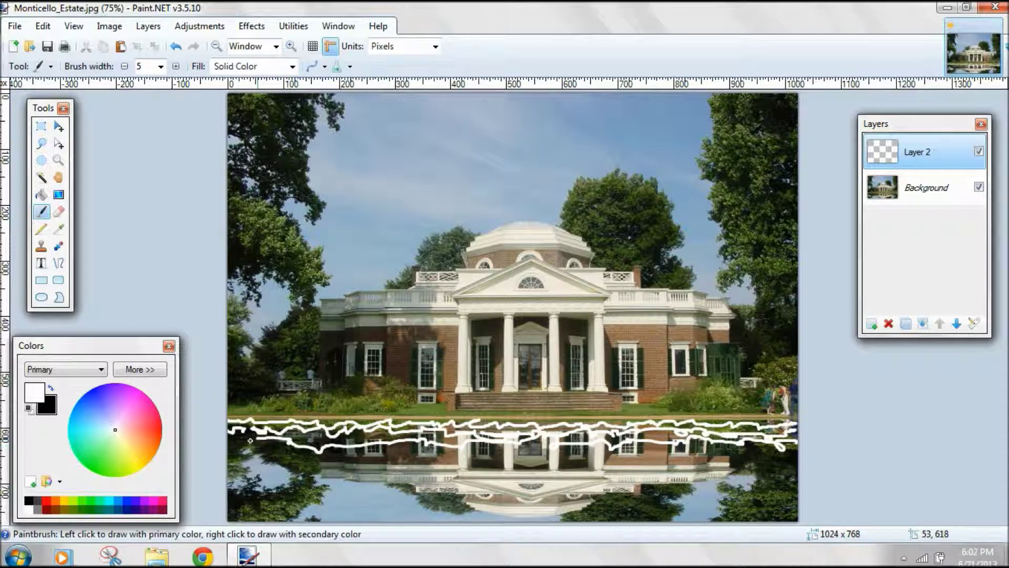
pyautogui.moveTo(339, 442); pyautogui.dragTo(298, 440)
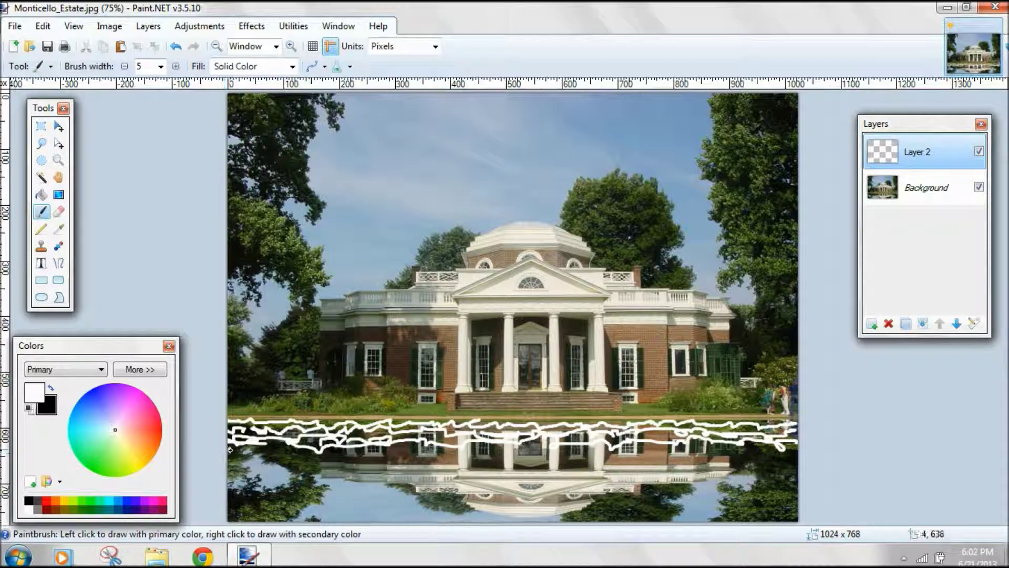
pyautogui.moveTo(290, 456); pyautogui.dragTo(303, 451)
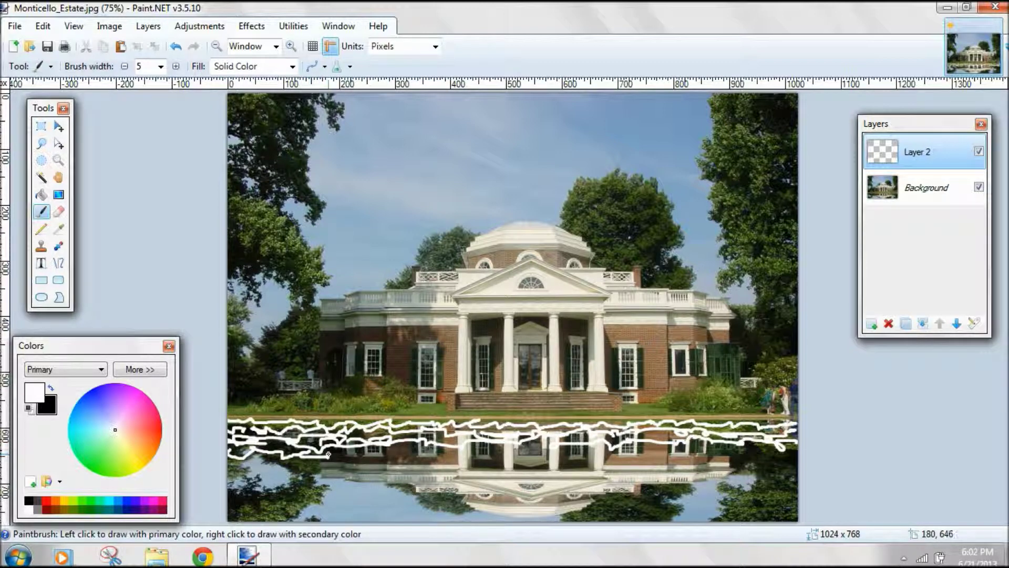
pyautogui.moveTo(382, 450); pyautogui.dragTo(434, 451)
pyautogui.moveTo(563, 442)
pyautogui.mouseDown()
pyautogui.moveTo(616, 456)
pyautogui.moveTo(663, 457)
pyautogui.moveTo(663, 443)
pyautogui.moveTo(794, 449)
pyautogui.moveTo(782, 455)
pyautogui.moveTo(793, 459)
pyautogui.moveTo(735, 453)
pyautogui.moveTo(676, 468)
pyautogui.moveTo(582, 463)
pyautogui.moveTo(540, 449)
pyautogui.moveTo(482, 461)
pyautogui.moveTo(568, 474)
pyautogui.moveTo(548, 464)
pyautogui.mouseUp()
pyautogui.moveTo(457, 459)
pyautogui.mouseDown()
pyautogui.moveTo(429, 473)
pyautogui.moveTo(393, 462)
pyautogui.mouseUp()
pyautogui.moveTo(299, 473); pyautogui.dragTo(205, 466)
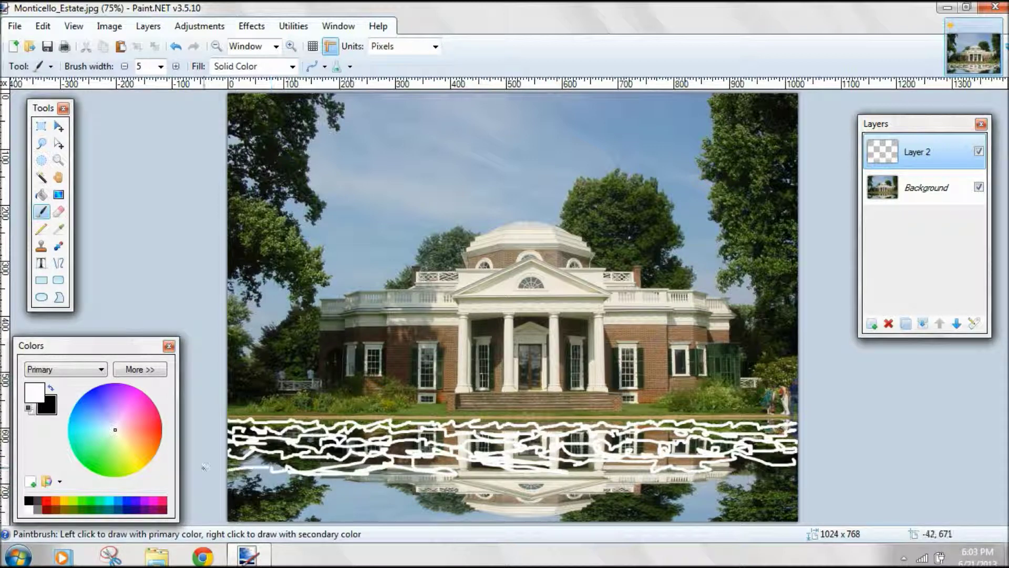
pyautogui.moveTo(517, 437)
pyautogui.mouseDown()
pyautogui.moveTo(553, 491)
pyautogui.moveTo(443, 492)
pyautogui.moveTo(391, 516)
pyautogui.moveTo(627, 518)
pyautogui.moveTo(477, 507)
pyautogui.moveTo(621, 524)
pyautogui.moveTo(793, 473)
pyautogui.moveTo(653, 484)
pyautogui.moveTo(650, 498)
pyautogui.moveTo(781, 505)
pyautogui.moveTo(758, 511)
pyautogui.moveTo(779, 485)
pyautogui.moveTo(682, 501)
pyautogui.moveTo(725, 483)
pyautogui.mouseUp()
pyautogui.moveTo(338, 481)
pyautogui.mouseDown()
pyautogui.moveTo(442, 476)
pyautogui.moveTo(267, 485)
pyautogui.moveTo(363, 507)
pyautogui.moveTo(316, 509)
pyautogui.mouseUp()
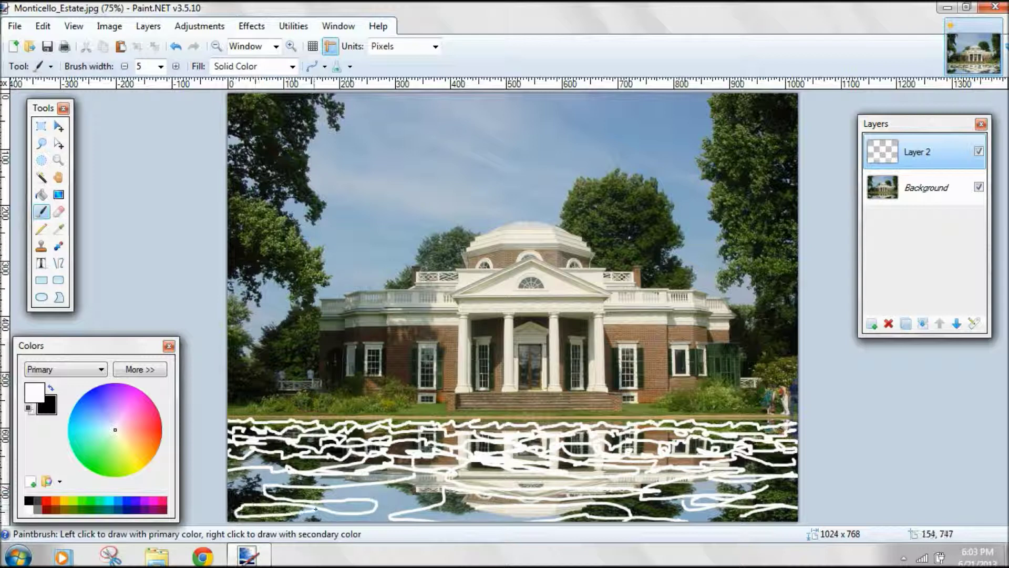
pyautogui.moveTo(320, 472)
pyautogui.mouseDown()
pyautogui.moveTo(323, 499)
pyautogui.moveTo(415, 495)
pyautogui.mouseUp()
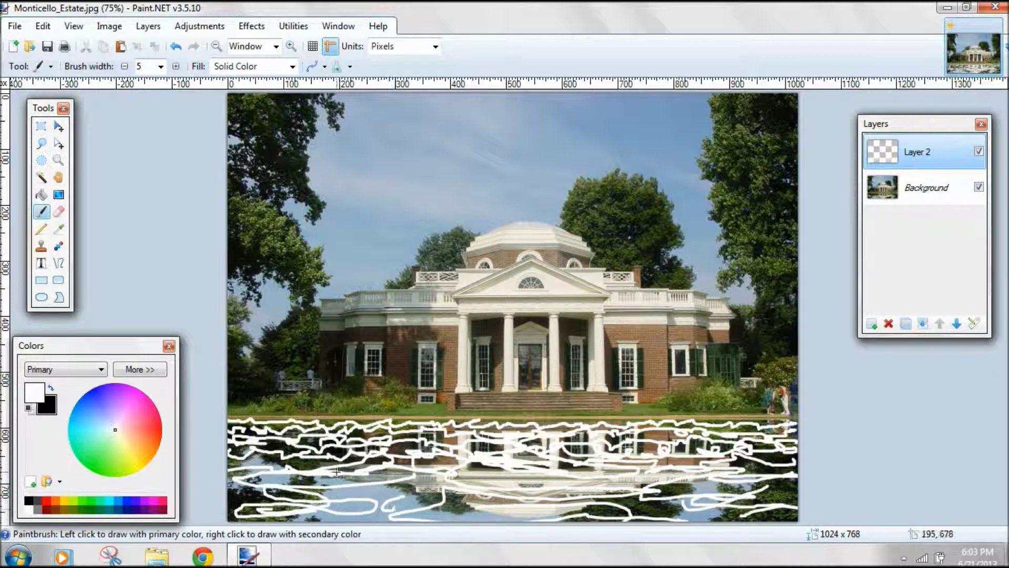
pyautogui.moveTo(301, 460)
pyautogui.mouseDown()
pyautogui.moveTo(331, 468)
pyautogui.moveTo(452, 441)
pyautogui.moveTo(338, 509)
pyautogui.moveTo(371, 508)
pyautogui.mouseUp()
pyautogui.moveTo(599, 462)
pyautogui.mouseDown()
pyautogui.moveTo(713, 483)
pyautogui.moveTo(547, 449)
pyautogui.moveTo(505, 499)
pyautogui.moveTo(585, 452)
pyautogui.moveTo(657, 516)
pyautogui.mouseUp()
pyautogui.moveTo(703, 472)
pyautogui.mouseDown()
pyautogui.moveTo(626, 461)
pyautogui.moveTo(759, 500)
pyautogui.moveTo(679, 457)
pyautogui.moveTo(696, 445)
pyautogui.moveTo(788, 468)
pyautogui.moveTo(795, 500)
pyautogui.moveTo(768, 485)
pyautogui.moveTo(788, 496)
pyautogui.mouseUp()
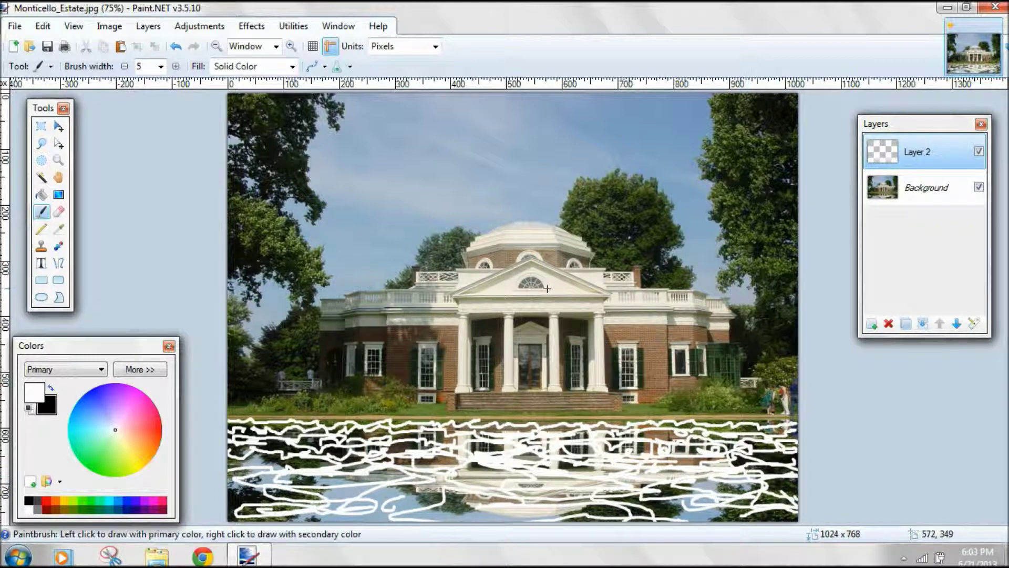
# Add a layer between the photo and the white wave lines and fill it entirely with black.
pyautogui.click(923, 191)
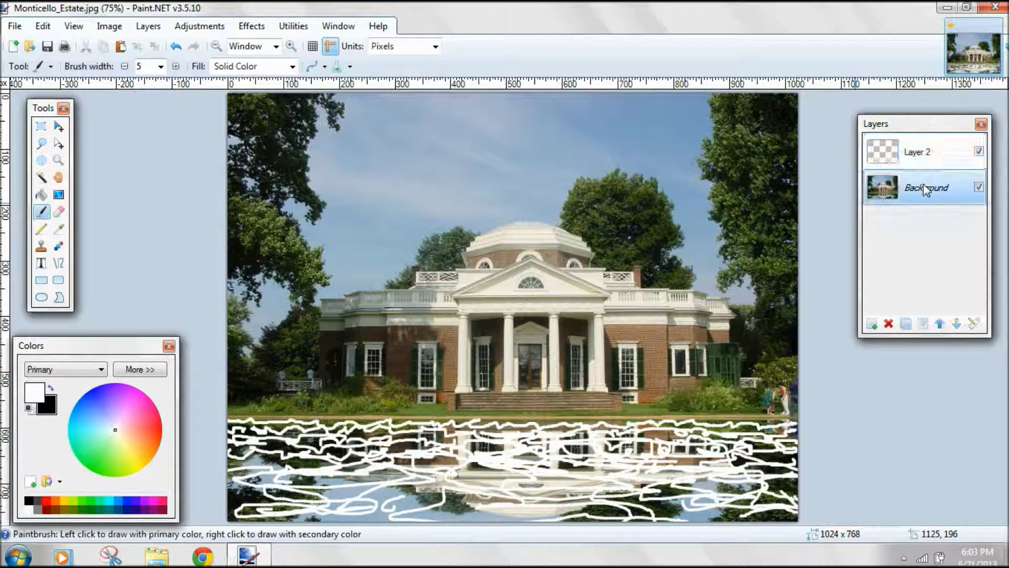
pyautogui.click(871, 323)
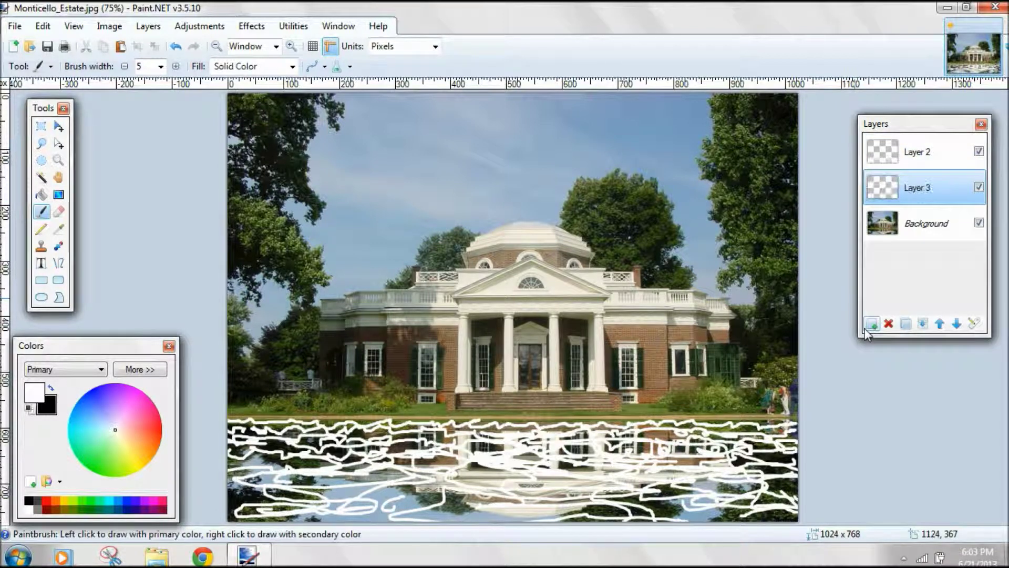
pyautogui.click(54, 389)
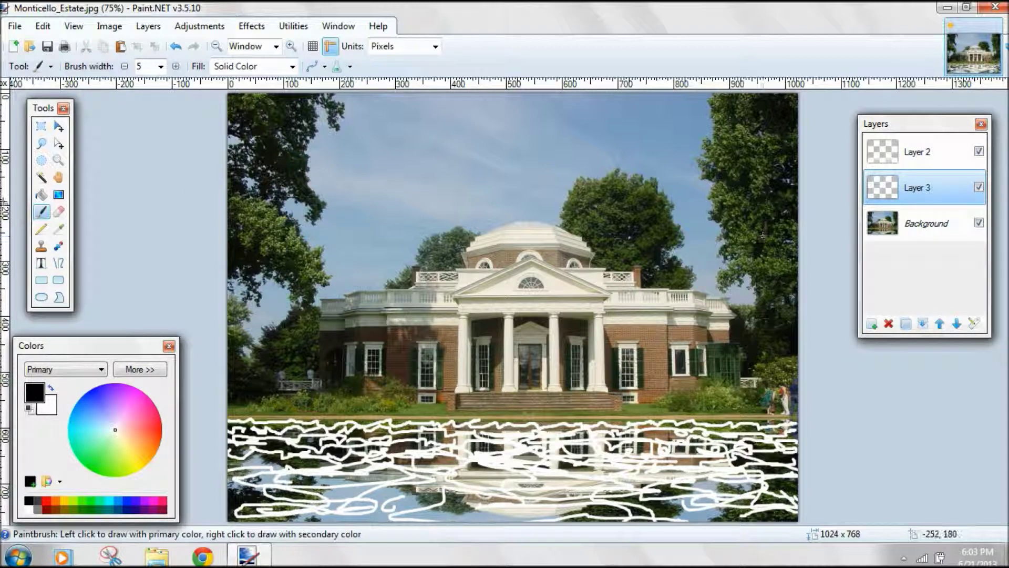
pyautogui.click(41, 194)
pyautogui.click(342, 256)
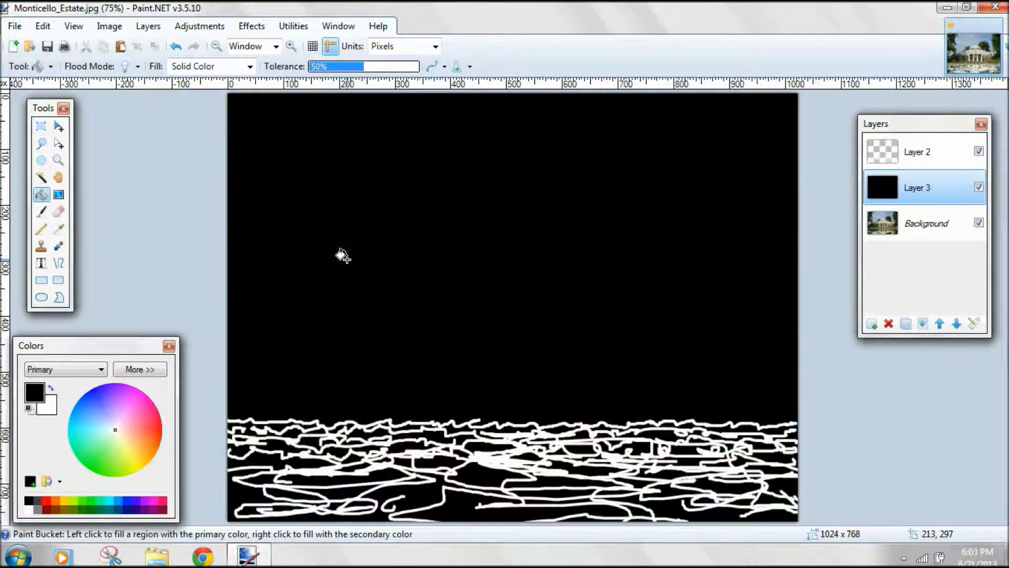
# Apply a Gaussian Blur with a radius of 33 to the white wave lines on Layer 2.
pyautogui.click(925, 153)
pyautogui.click(251, 26)
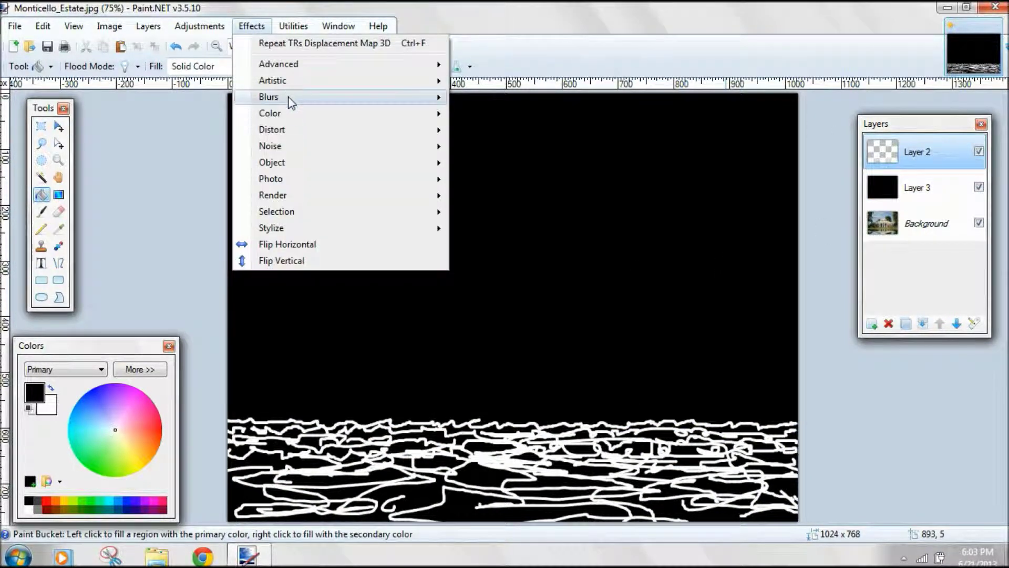
pyautogui.moveTo(289, 99)
pyautogui.click(510, 112)
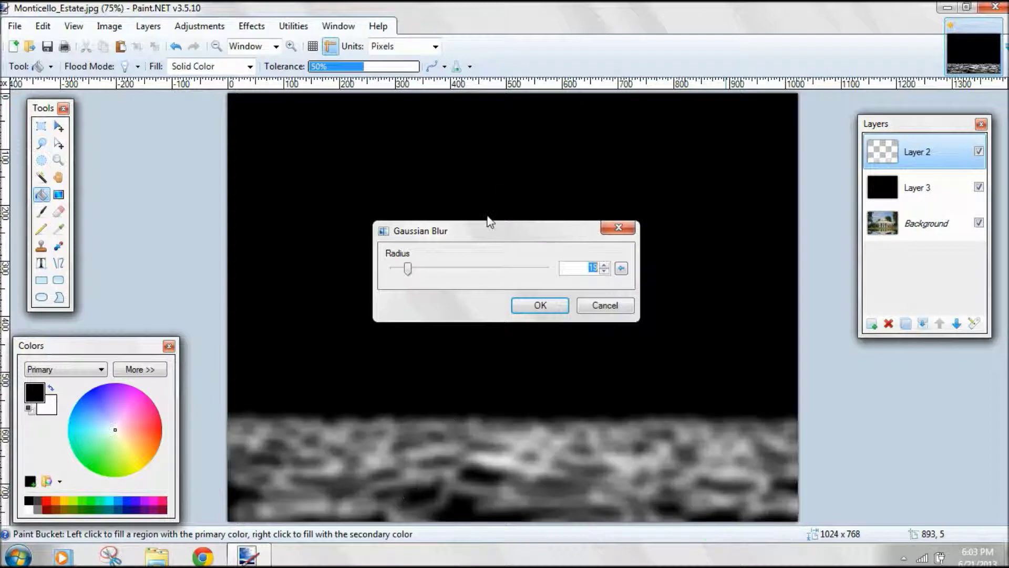
pyautogui.moveTo(408, 270); pyautogui.dragTo(408, 270)
pyautogui.click(429, 270)
pyautogui.moveTo(409, 272); pyautogui.dragTo(422, 274)
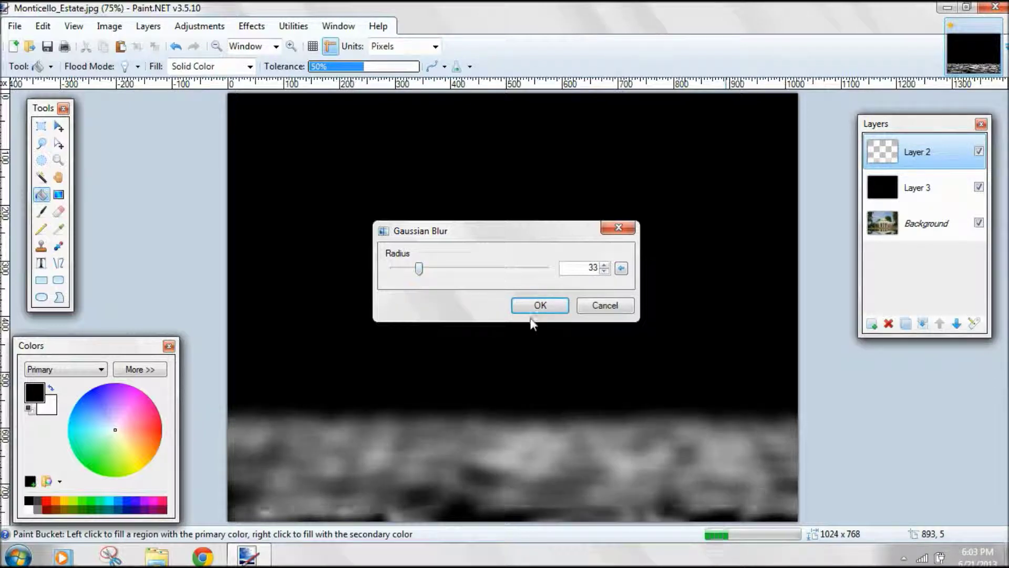
pyautogui.click(540, 308)
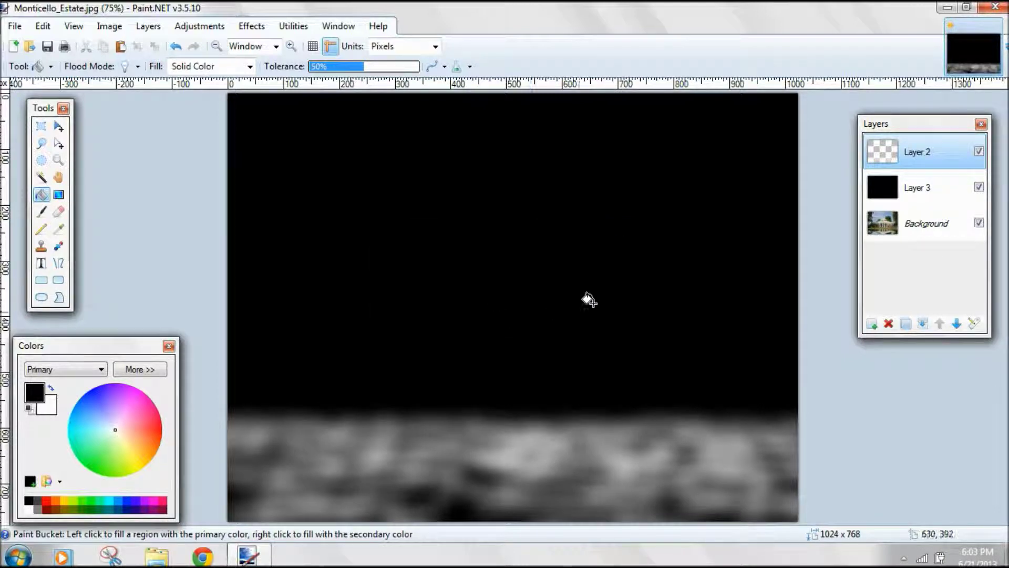
# Merge the blurred wave layer down into the black layer.
pyautogui.click(252, 27)
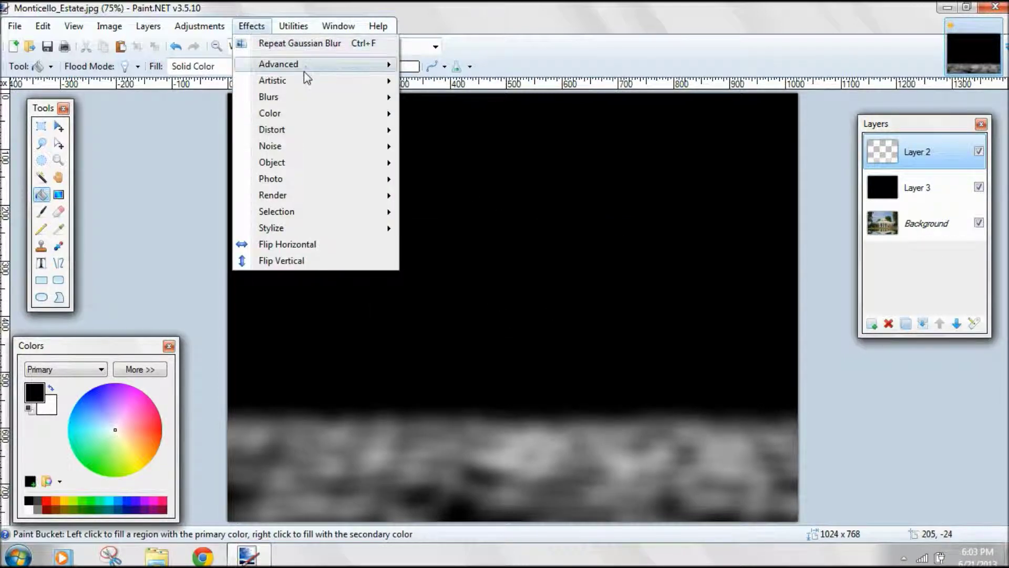
pyautogui.click(205, 26)
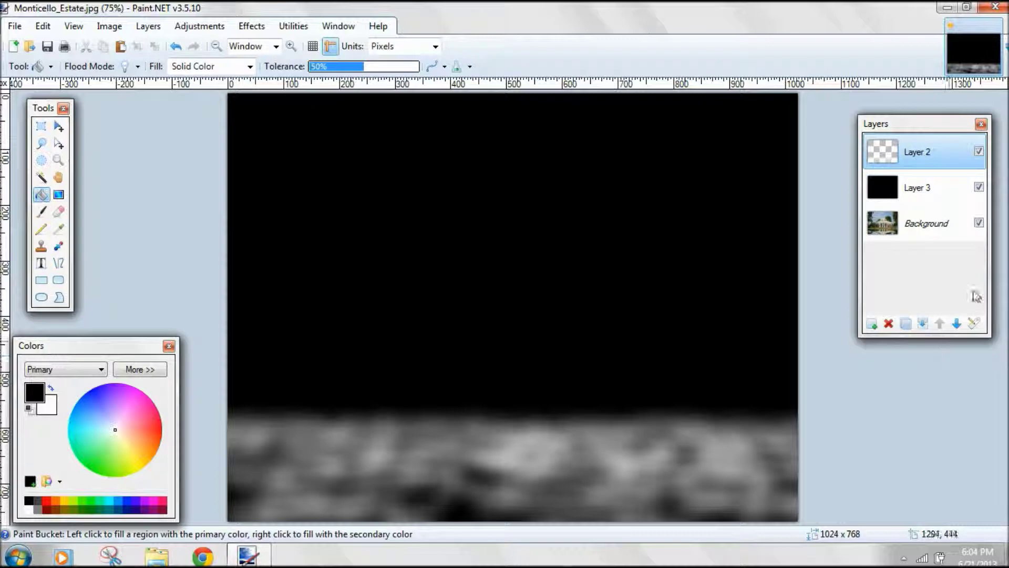
pyautogui.click(922, 323)
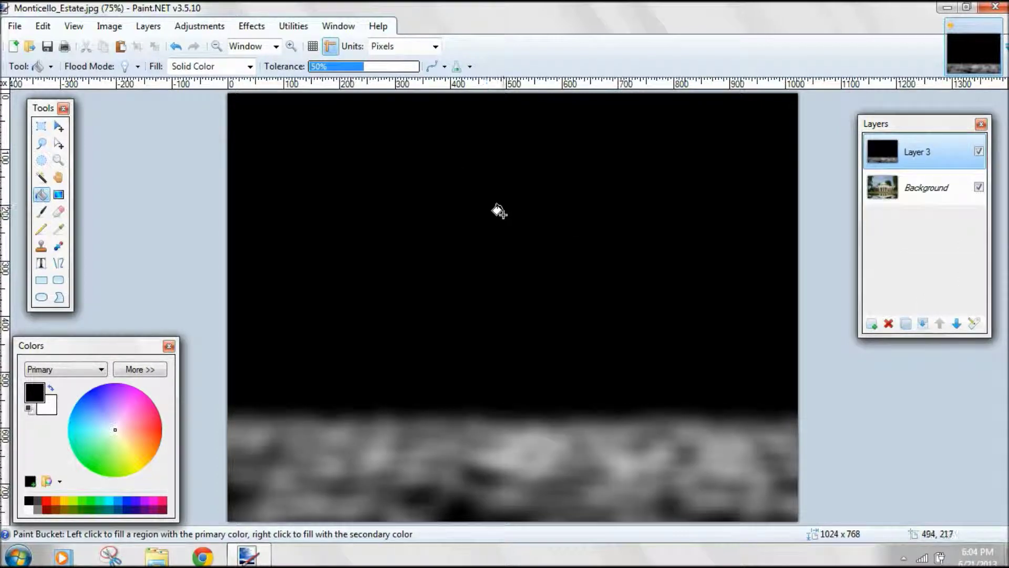
# Adjust the merged wave layer to a brightness of 37 and a contrast of 27.
pyautogui.click(164, 29)
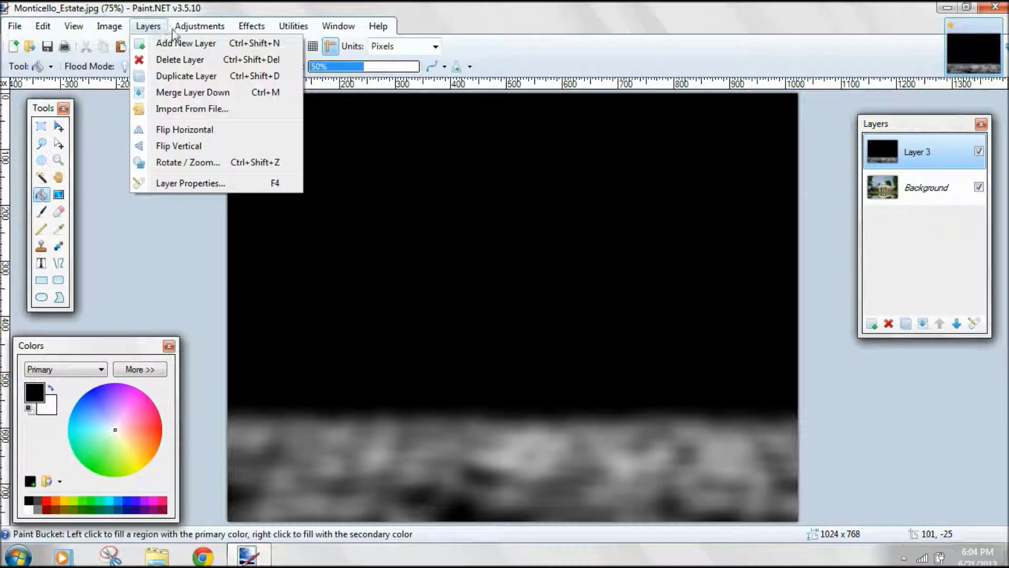
pyautogui.moveTo(200, 26)
pyautogui.click(221, 74)
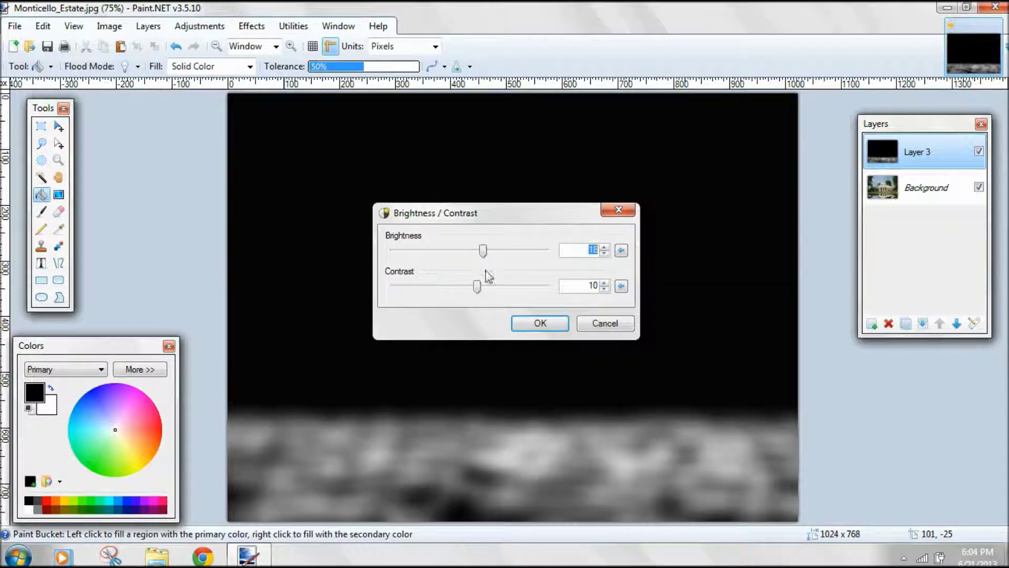
pyautogui.moveTo(477, 293); pyautogui.dragTo(490, 293)
pyautogui.moveTo(484, 255); pyautogui.dragTo(492, 294)
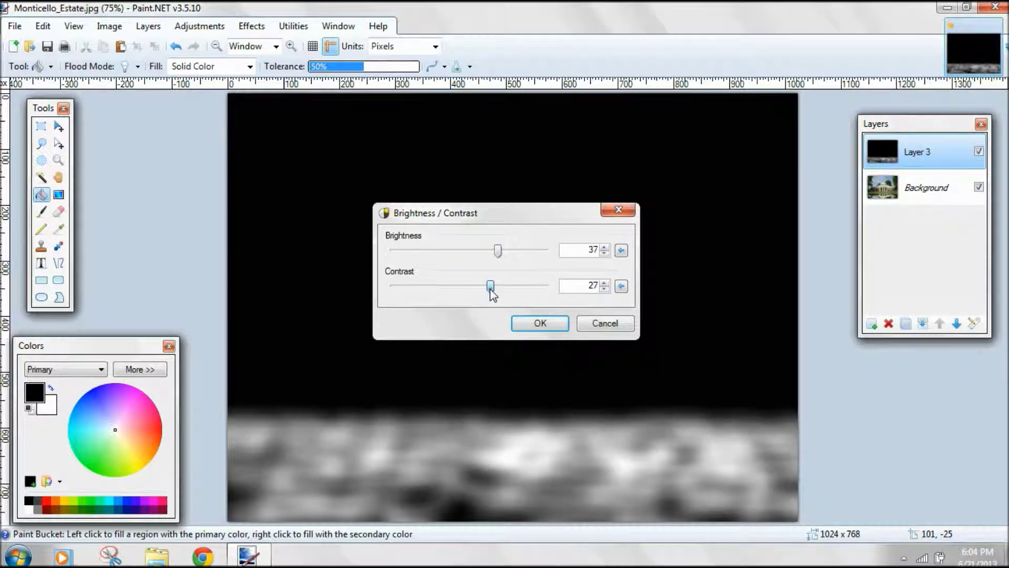
pyautogui.click(559, 325)
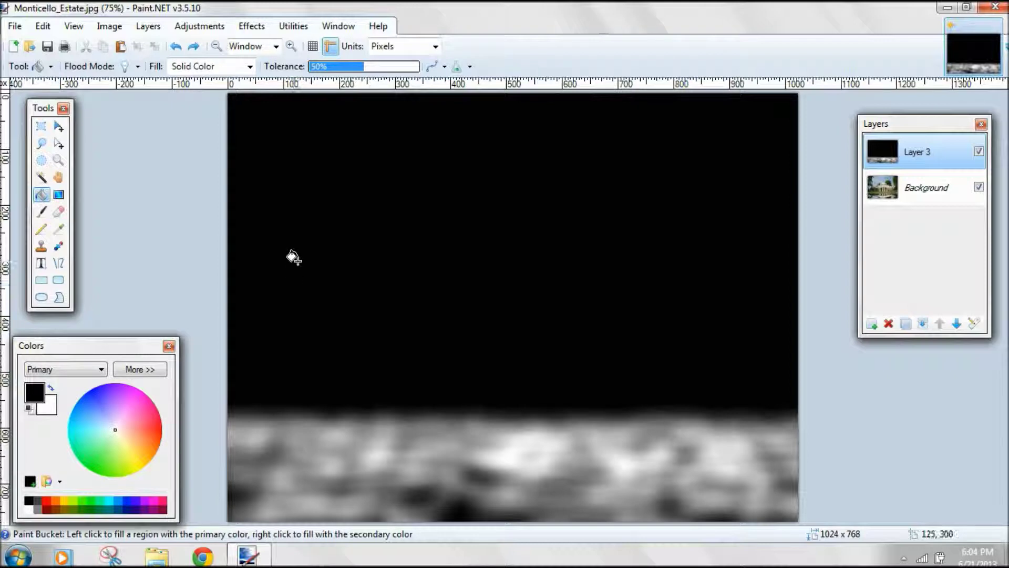
# Select the full-width area above the wave band on Layer 3, fill it with black for a clean edge, and deselect.
pyautogui.click(42, 131)
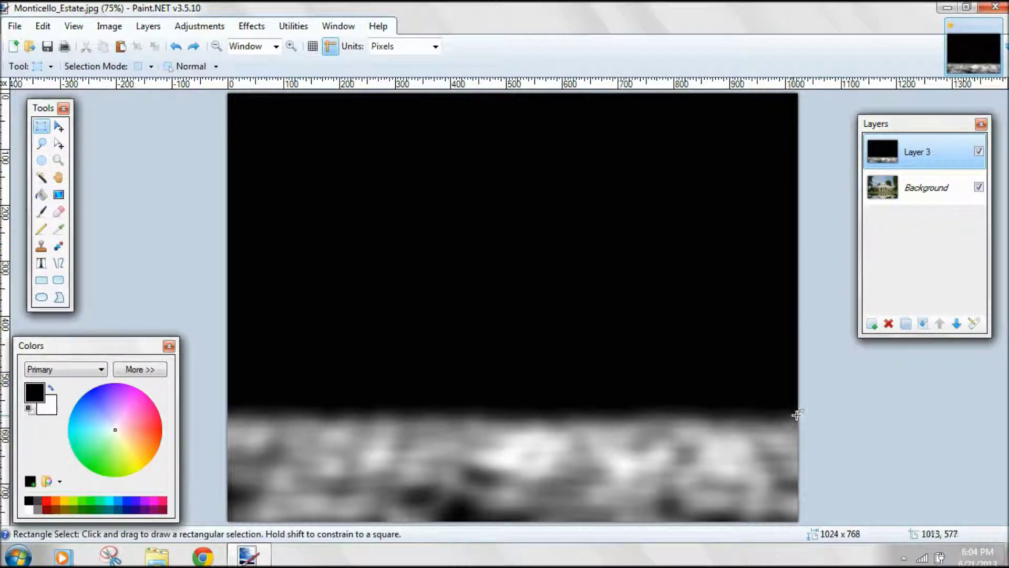
pyautogui.moveTo(800, 416); pyautogui.dragTo(212, 55)
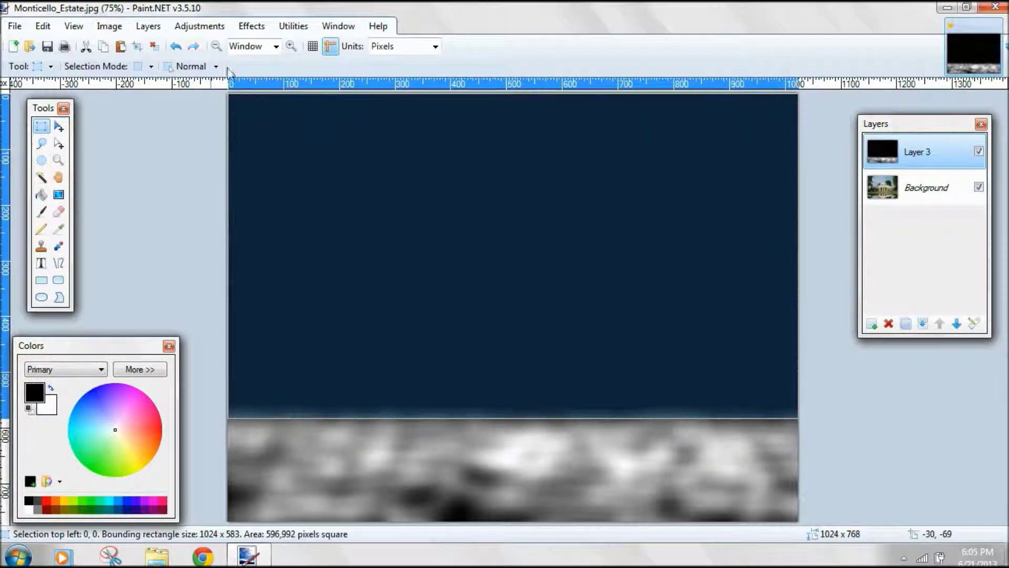
pyautogui.moveTo(799, 411)
pyautogui.mouseDown()
pyautogui.moveTo(740, 400)
pyautogui.moveTo(458, 239)
pyautogui.moveTo(235, 157)
pyautogui.moveTo(156, 47)
pyautogui.mouseUp()
pyautogui.click(42, 194)
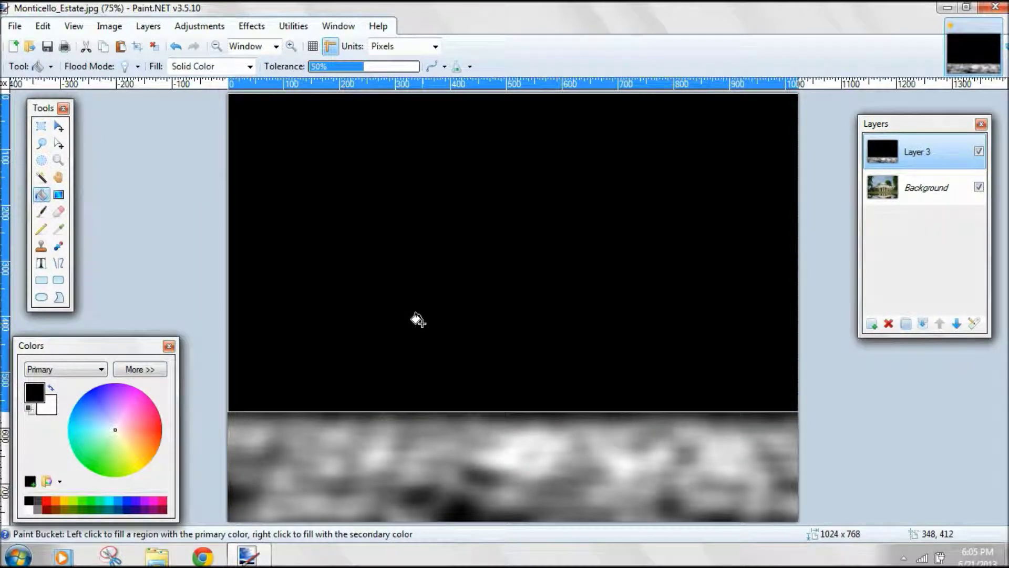
pyautogui.hotkey('ctrl', 'd')
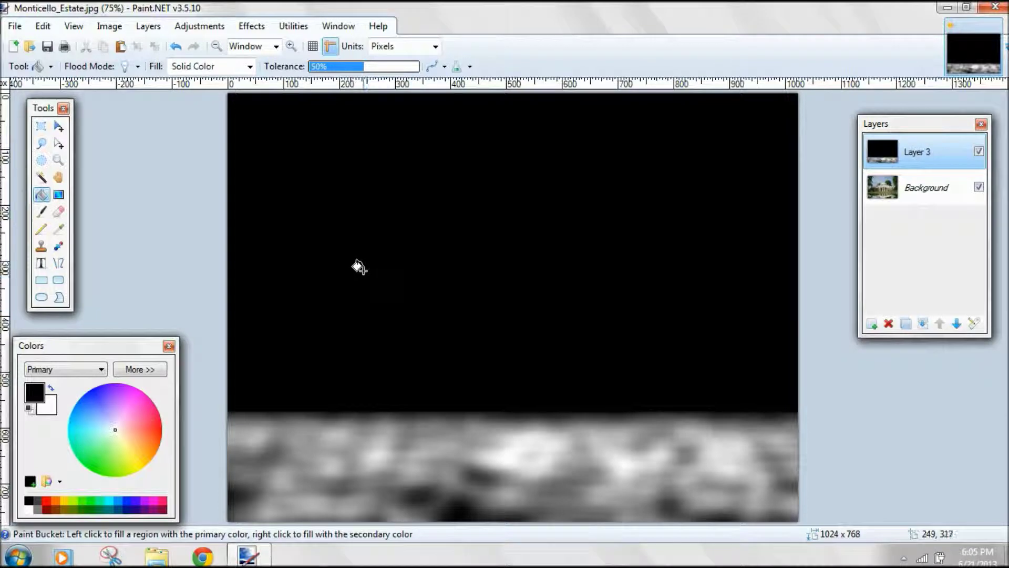
# Apply a Gaussian Blur with a radius of 7 to Layer 3.
pyautogui.click(252, 26)
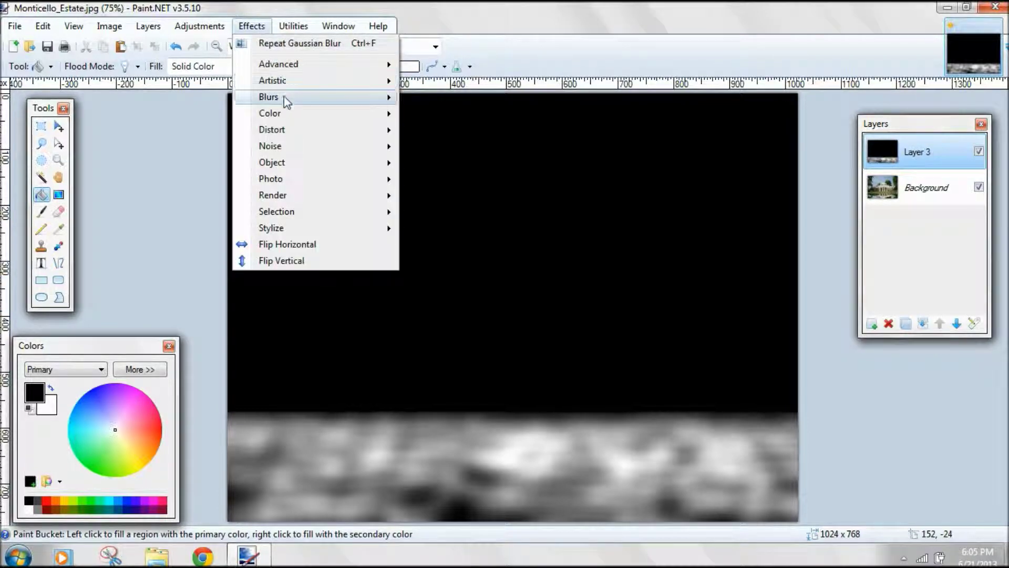
pyautogui.moveTo(286, 98)
pyautogui.click(428, 113)
pyautogui.moveTo(415, 268); pyautogui.dragTo(400, 271)
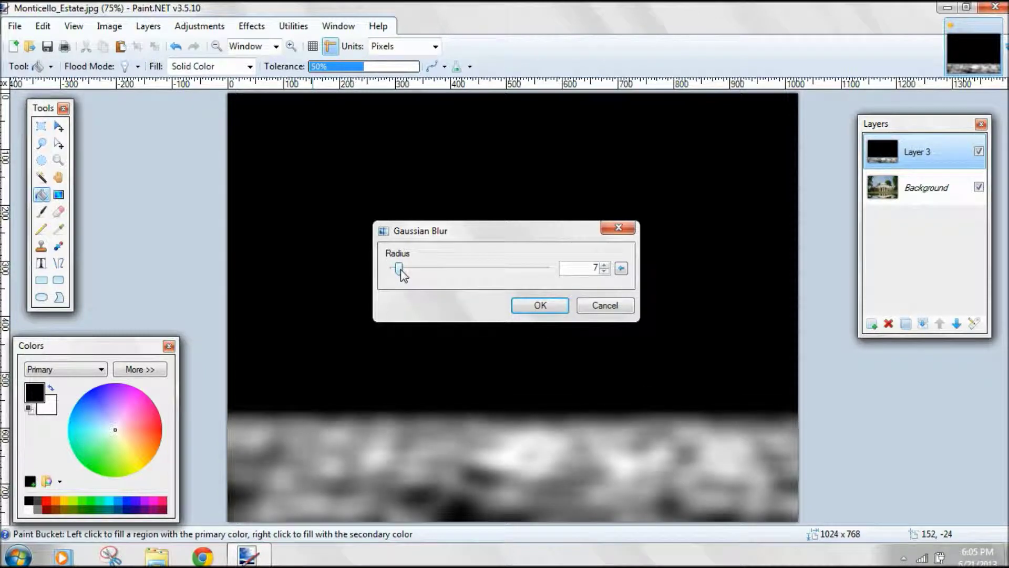
pyautogui.click(543, 308)
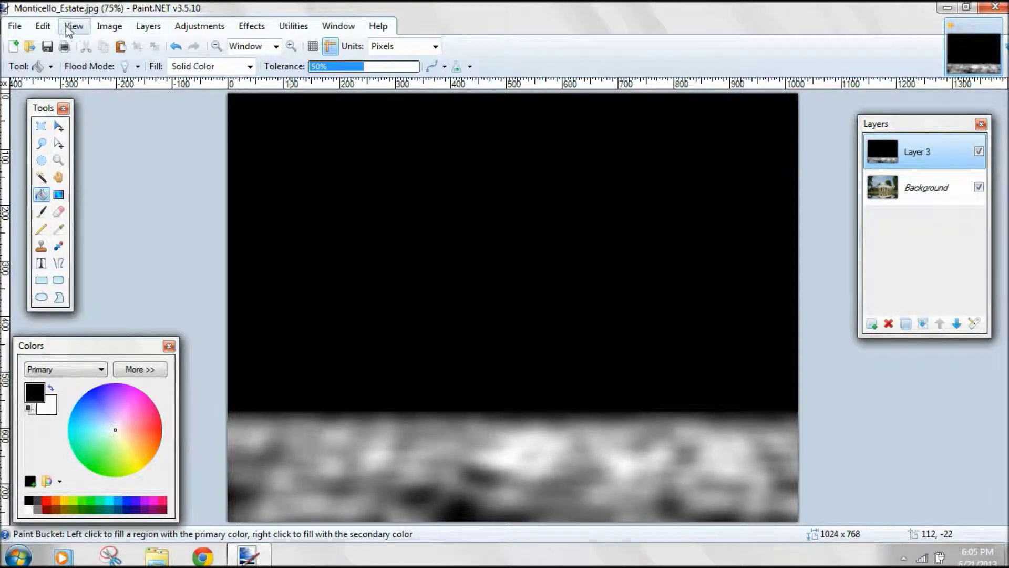
# Copy the entire wave map on Layer 3, hide that layer, and make the Background layer active.
pyautogui.click(43, 26)
pyautogui.click(86, 211)
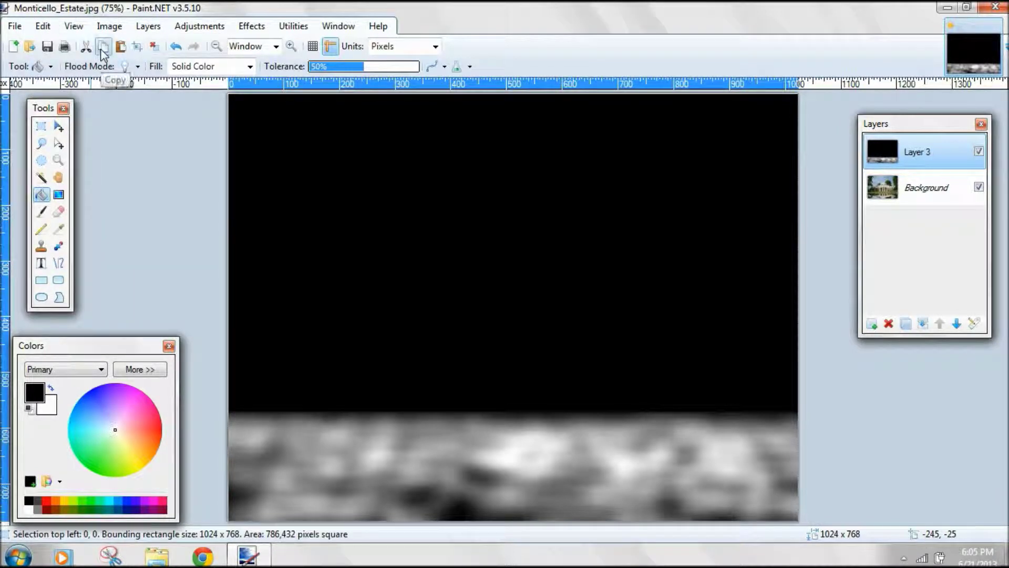
pyautogui.click(980, 153)
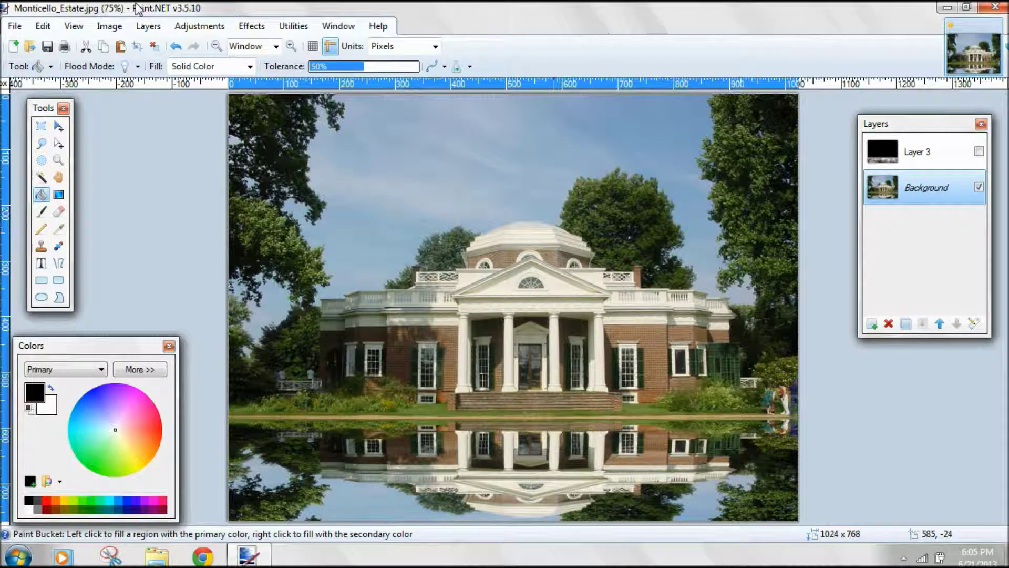
# Start TRs Displacement Map 3D on the Background layer and reset the red, green and blue channels to 1.00.
pyautogui.click(257, 30)
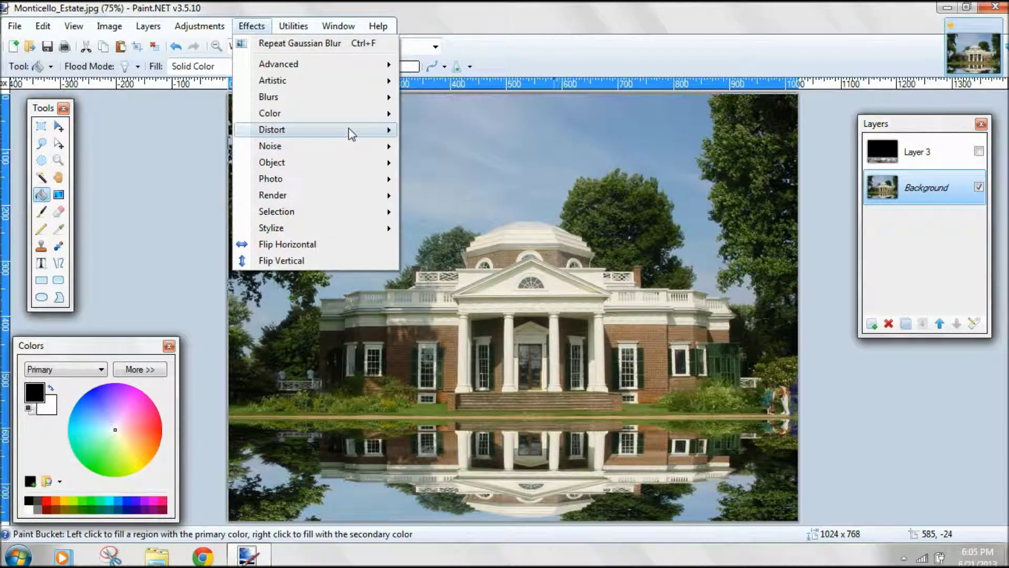
pyautogui.moveTo(351, 131)
pyautogui.click(502, 281)
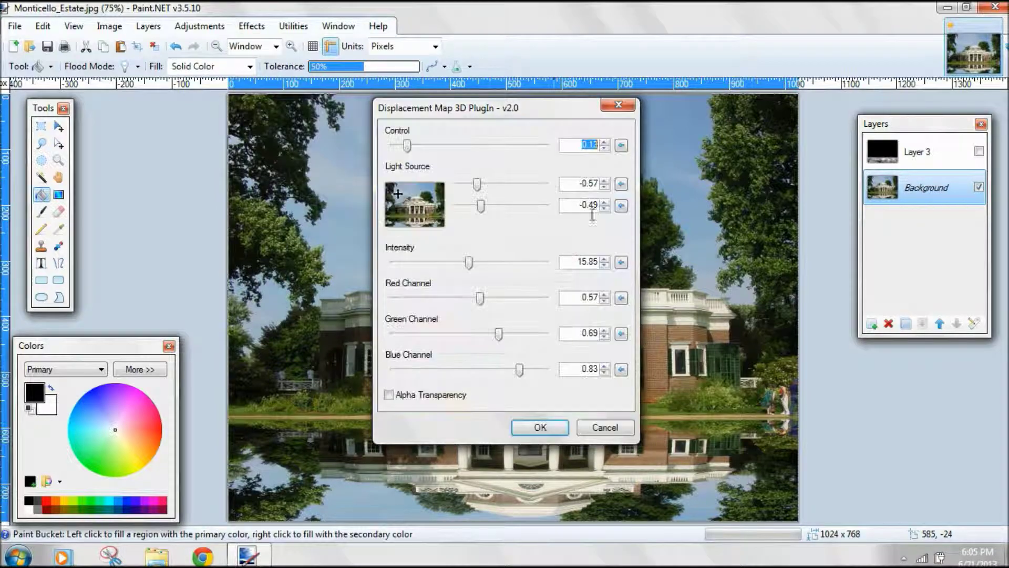
pyautogui.click(621, 297)
pyautogui.click(622, 333)
pyautogui.click(621, 370)
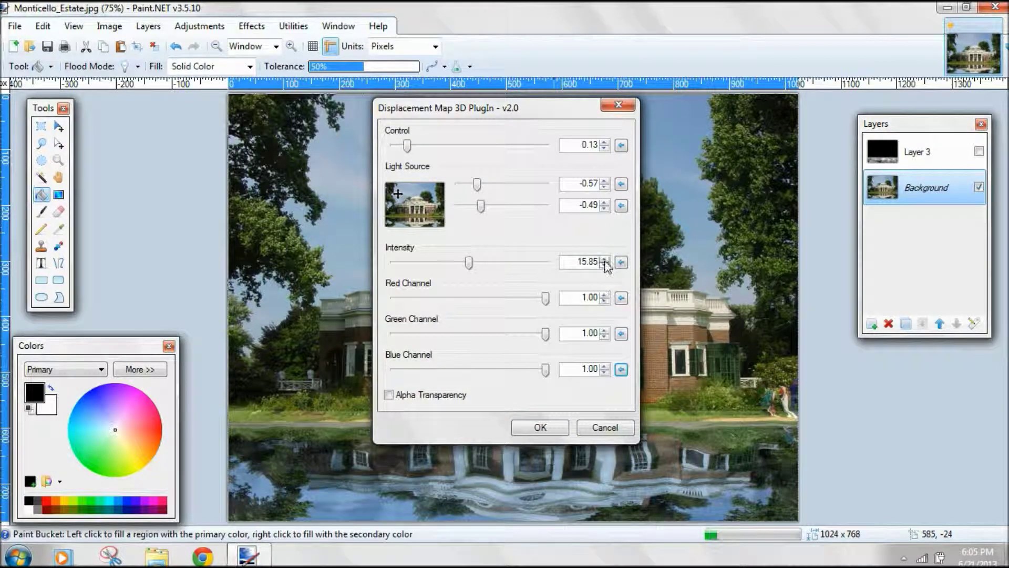
# Set the displacement control to 0.12, keeping the house reflection in view, and apply the effect.
pyautogui.moveTo(499, 120); pyautogui.dragTo(745, 142)
pyautogui.moveTo(654, 168)
pyautogui.mouseDown()
pyautogui.moveTo(667, 169)
pyautogui.moveTo(650, 173)
pyautogui.mouseUp()
pyautogui.click(650, 169)
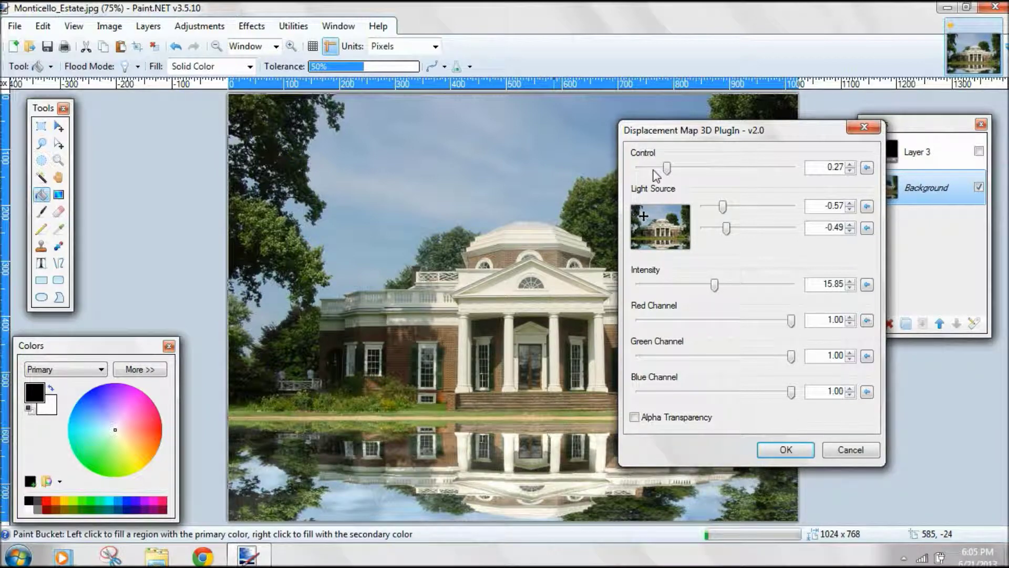
pyautogui.click(657, 169)
pyautogui.moveTo(642, 168); pyautogui.dragTo(652, 173)
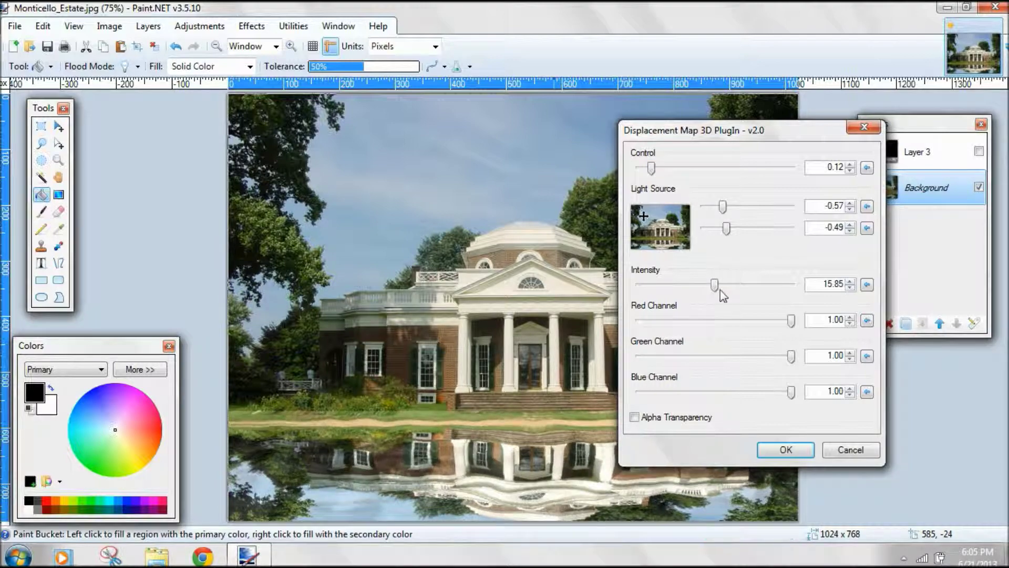
pyautogui.click(791, 452)
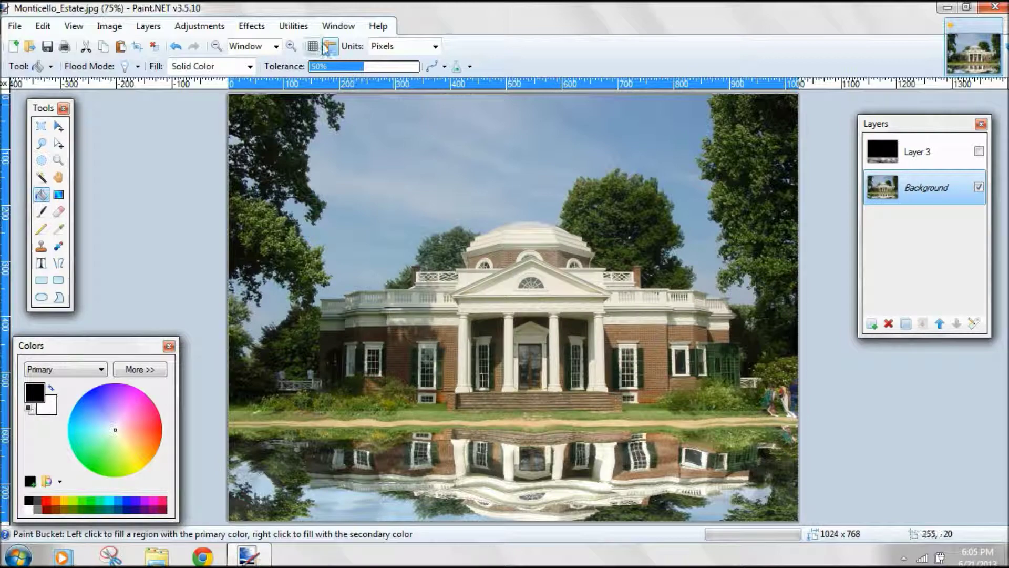
# Apply TRs Displacement Map 3D to the Background layer again with a control of 0.00 and a low intensity.
pyautogui.click(262, 30)
pyautogui.moveTo(299, 126)
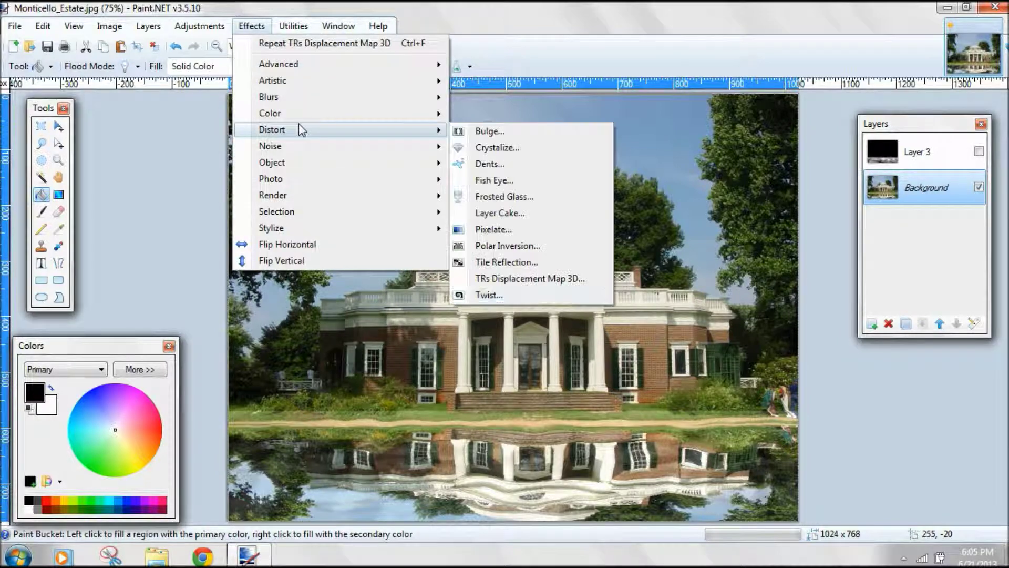
pyautogui.click(559, 275)
pyautogui.moveTo(543, 111); pyautogui.dragTo(765, 140)
pyautogui.moveTo(628, 178); pyautogui.dragTo(615, 180)
pyautogui.moveTo(692, 294); pyautogui.dragTo(632, 299)
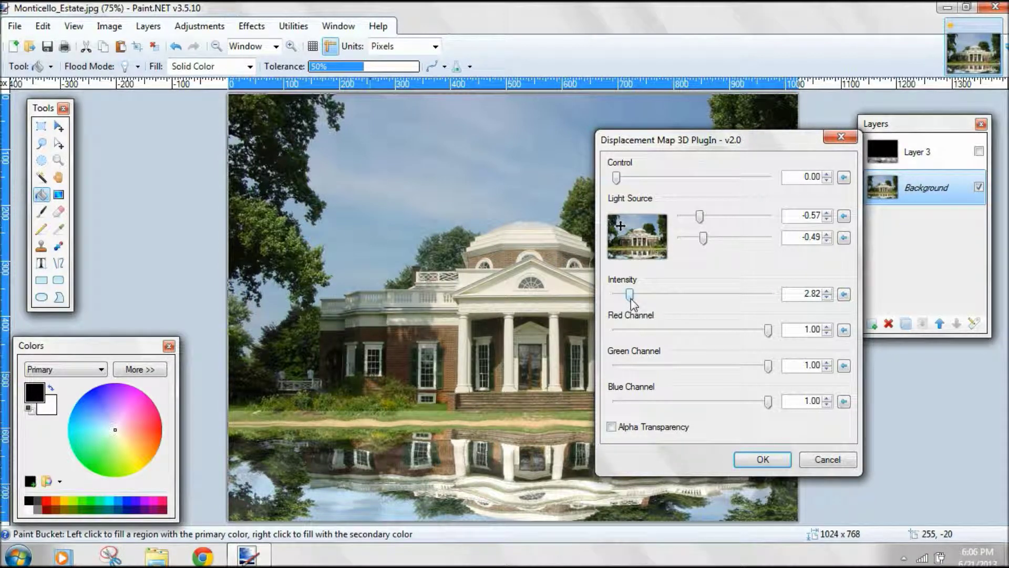
pyautogui.moveTo(631, 300); pyautogui.dragTo(626, 301)
pyautogui.click(762, 461)
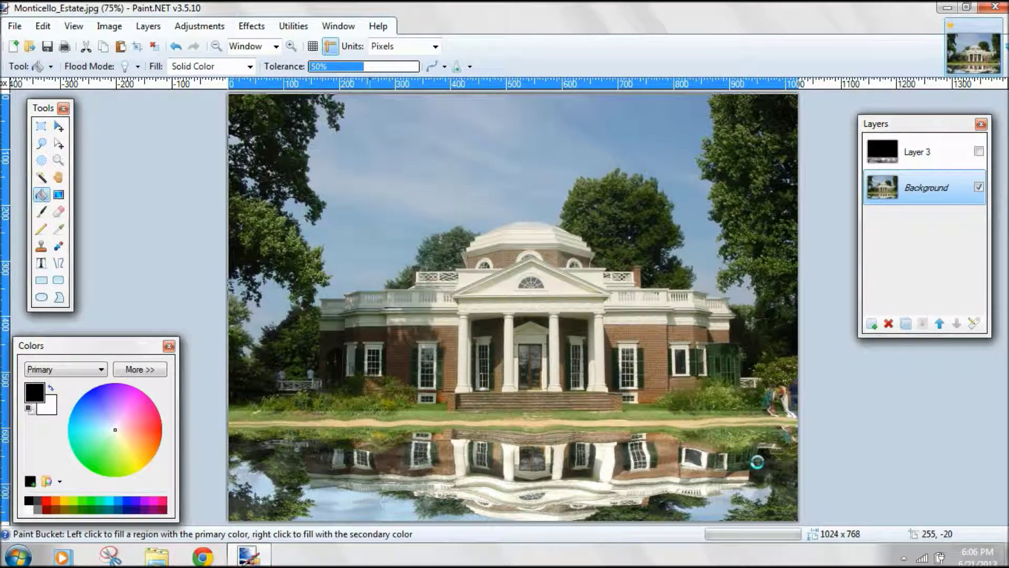